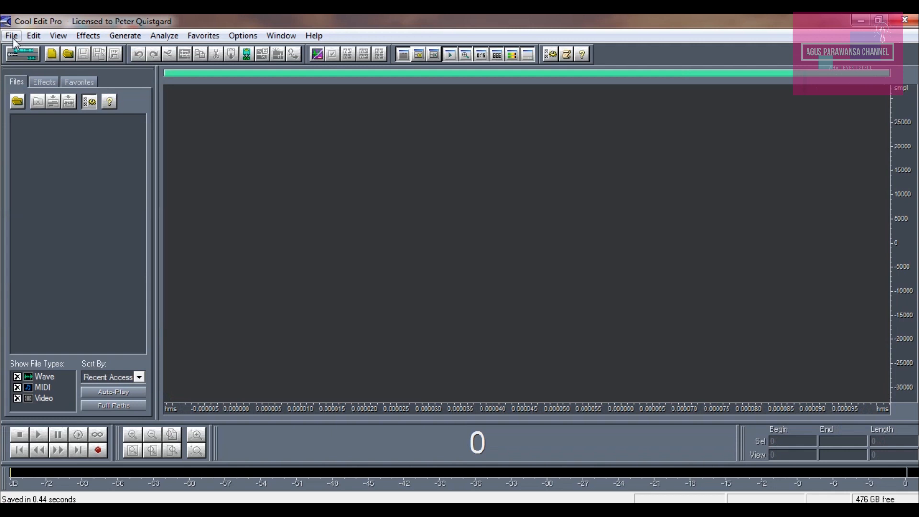
Create a new 44100 Hz mono 16-bit waveform and record a voice take of about 7 seconds
left_click(13, 39)
left_click(13, 51)
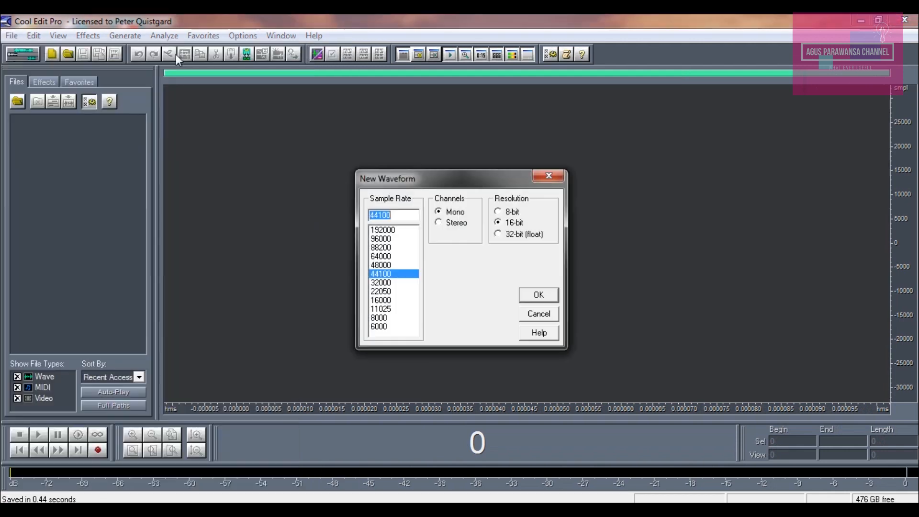
left_click(538, 295)
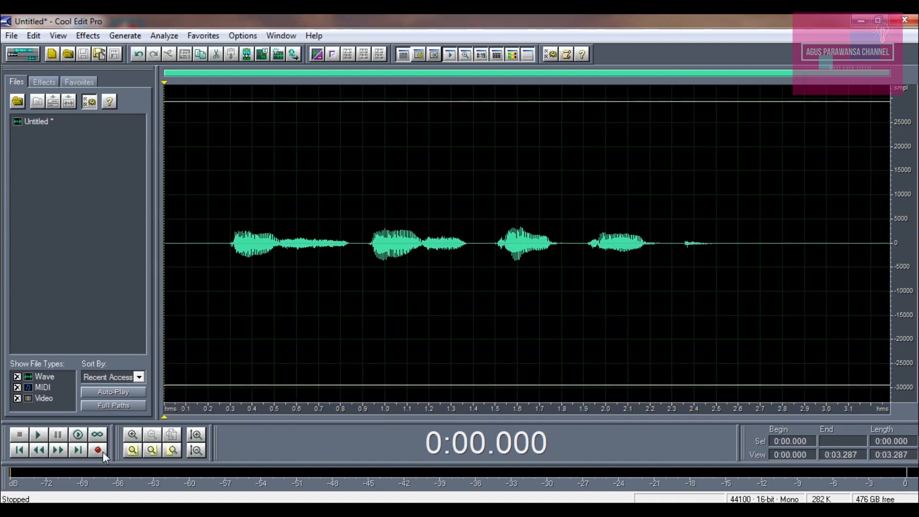
left_click(103, 452)
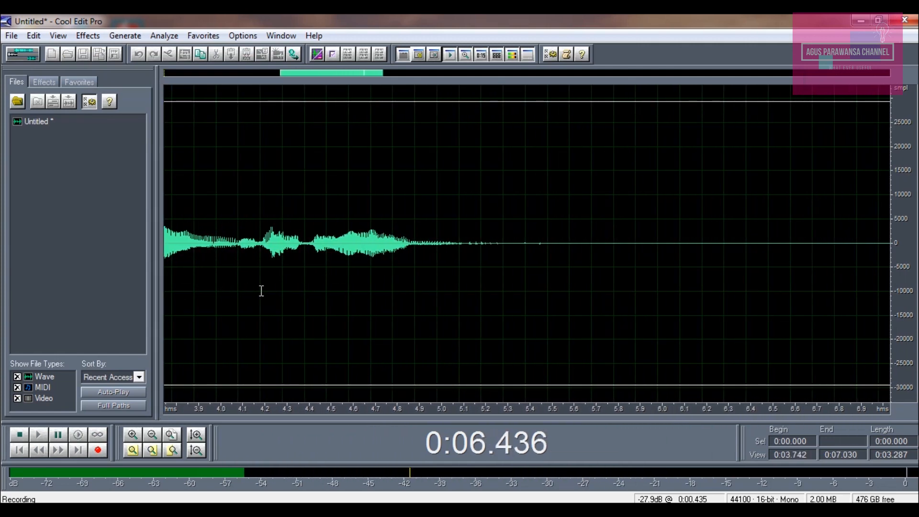
key("space")
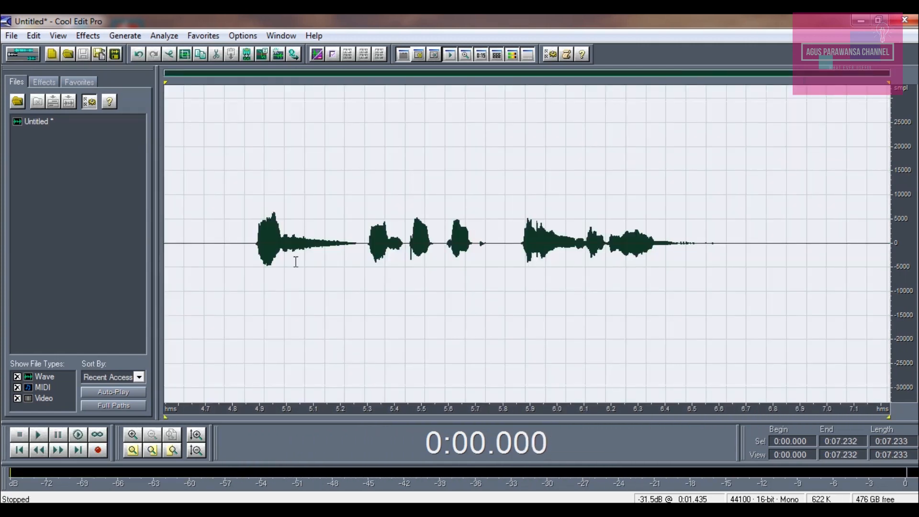
Play back the recorded voice and delete about the first 0.6 seconds of silence before it
left_click(254, 244)
key("space")
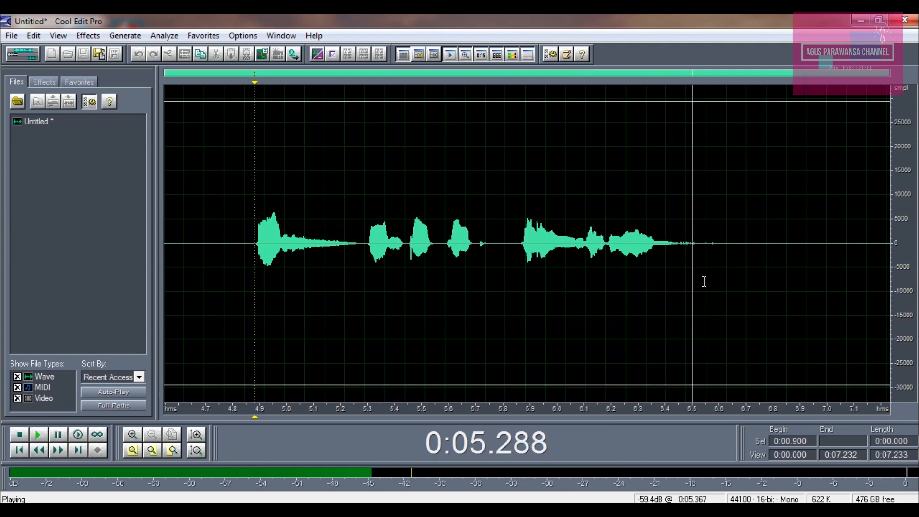
key("space")
left_click_drag(226, 249, 97, 254)
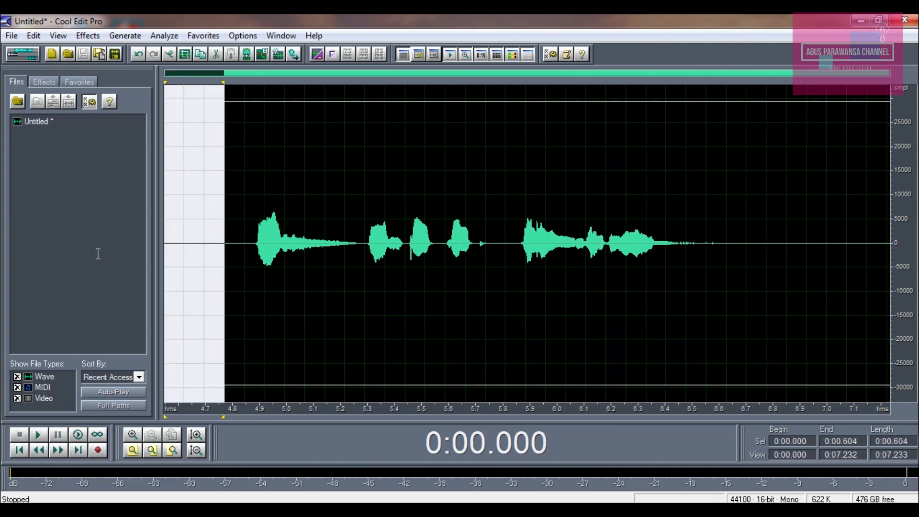
key("Delete")
left_click(12, 36)
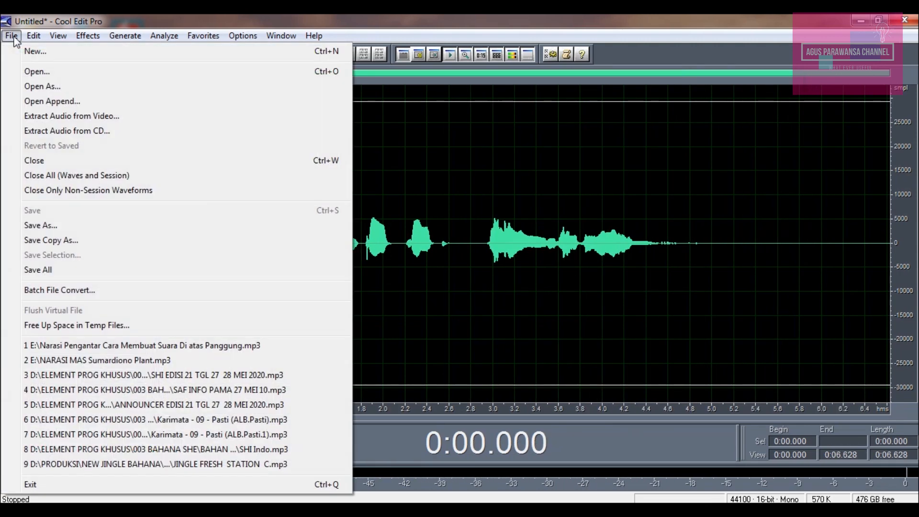
left_click(14, 36)
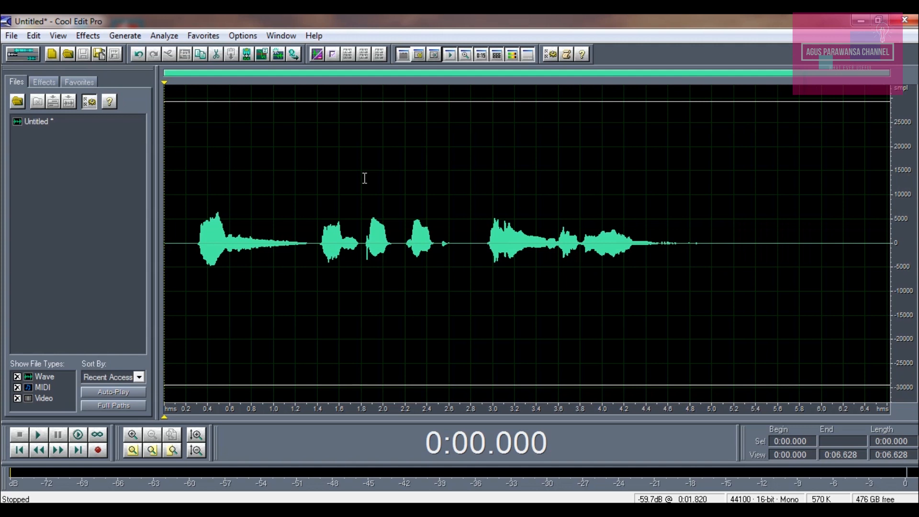
left_click(319, 199)
left_click(196, 188)
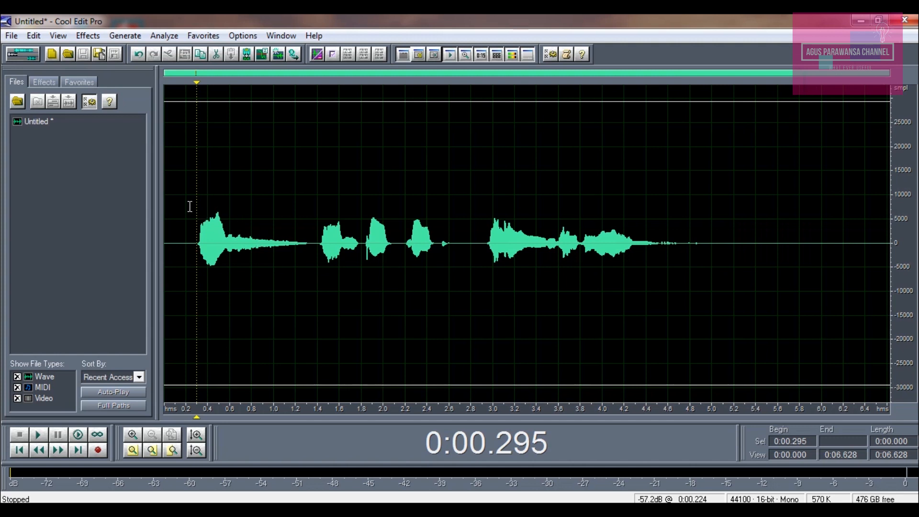
left_click(194, 185)
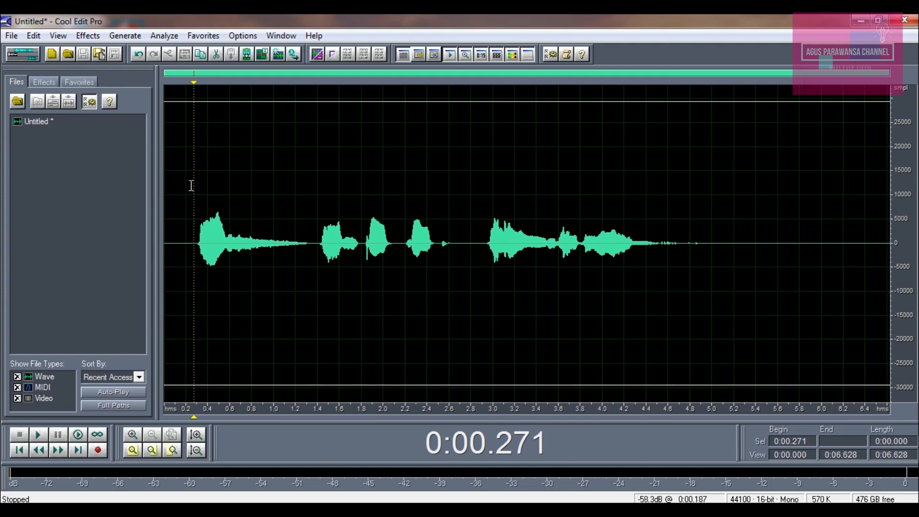
Open the Full Reverb delay effect for the whole recording and look through its presets
left_click(87, 35)
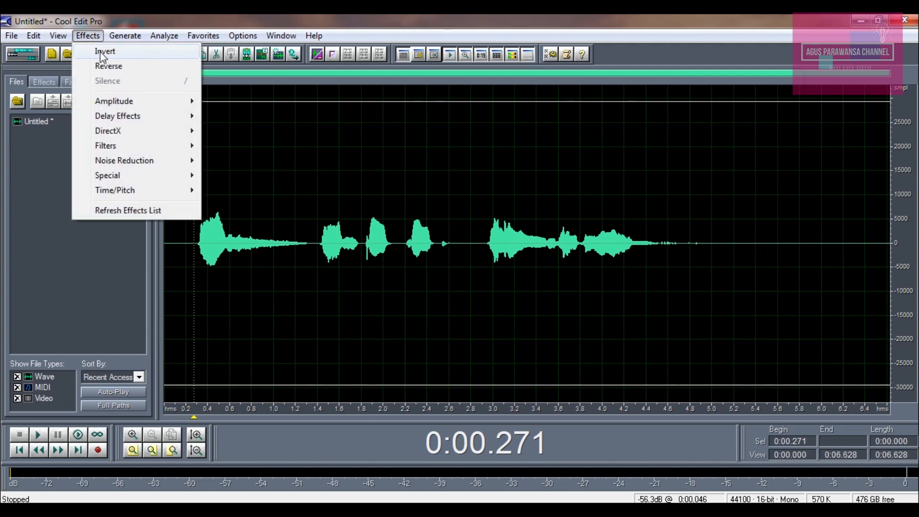
mouse_move(110, 120)
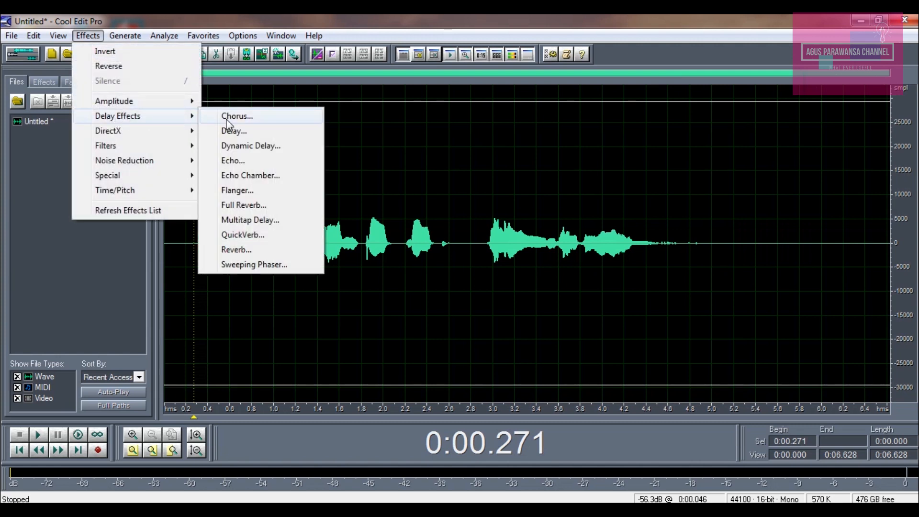
left_click(283, 206)
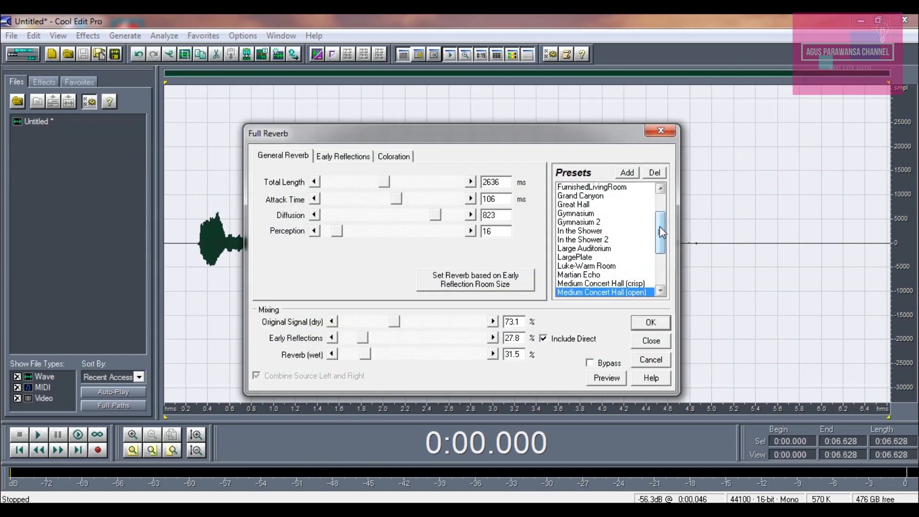
mouse_move(661, 231)
left_mouse_down()
mouse_move(666, 276)
mouse_move(665, 214)
left_mouse_up()
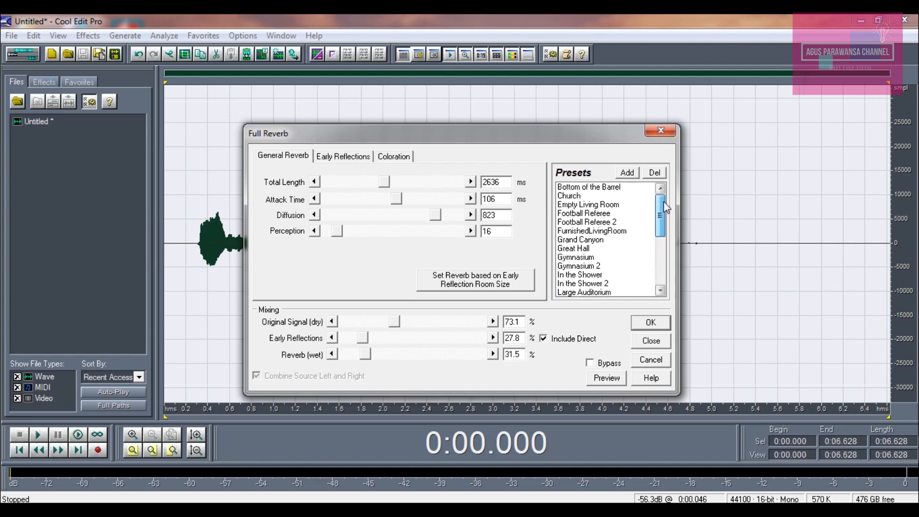
scroll(671, 223, "down", 1)
scroll(672, 224, "up", 1)
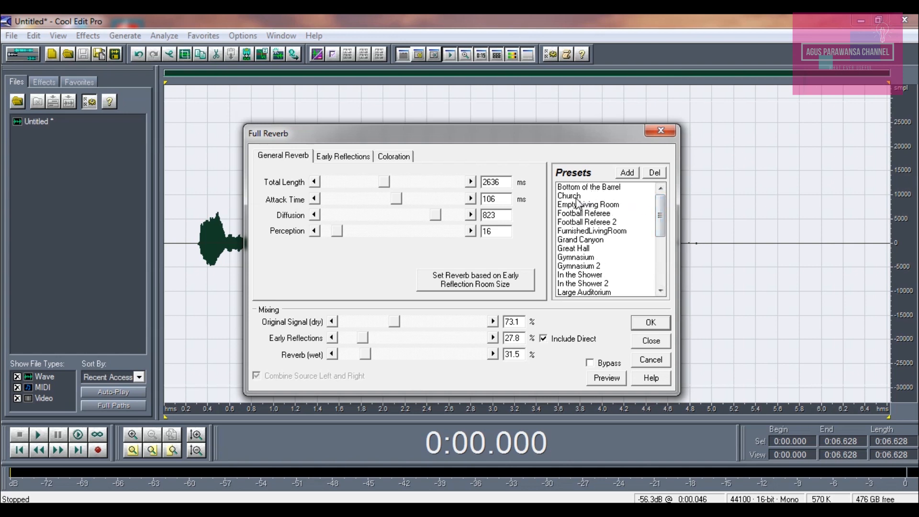
Preview the voice with the Bottom of the Barrel, Empty Living Room and Grand Canyon reverb presets in turn
left_click(604, 187)
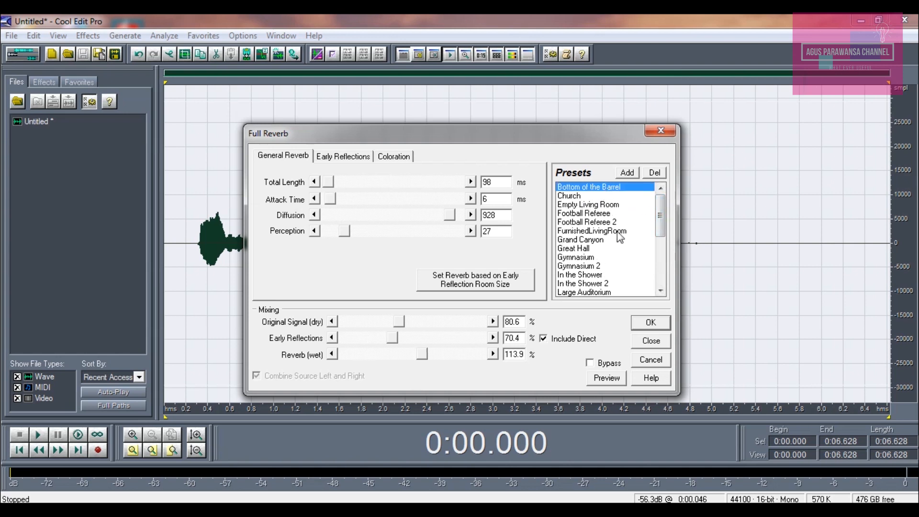
left_click(607, 379)
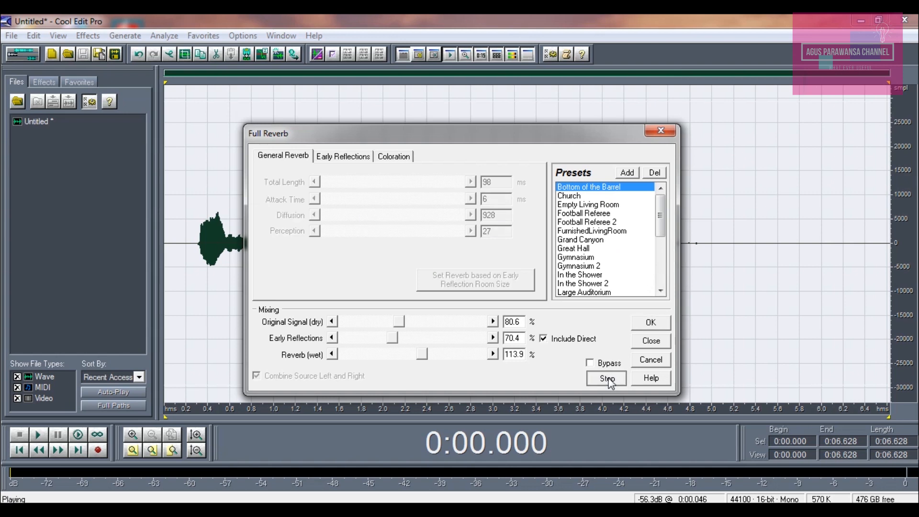
left_click(607, 378)
left_click(594, 205)
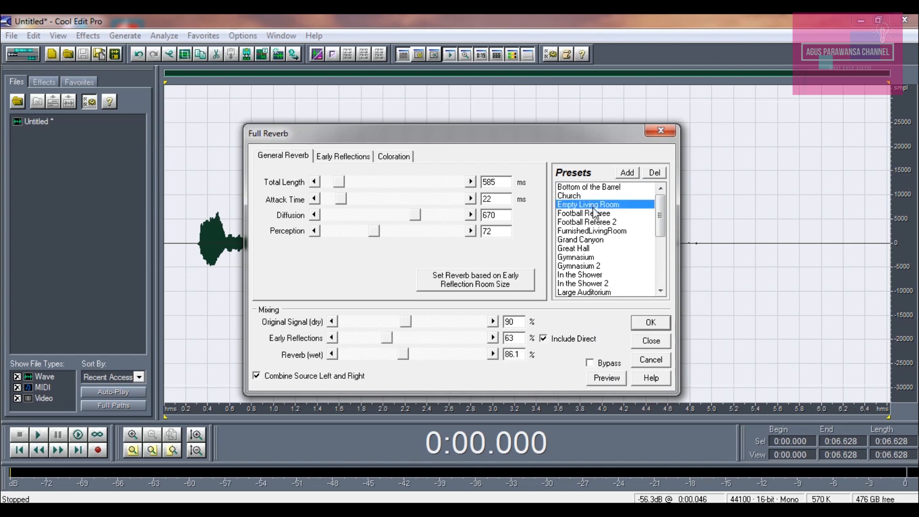
left_click(607, 378)
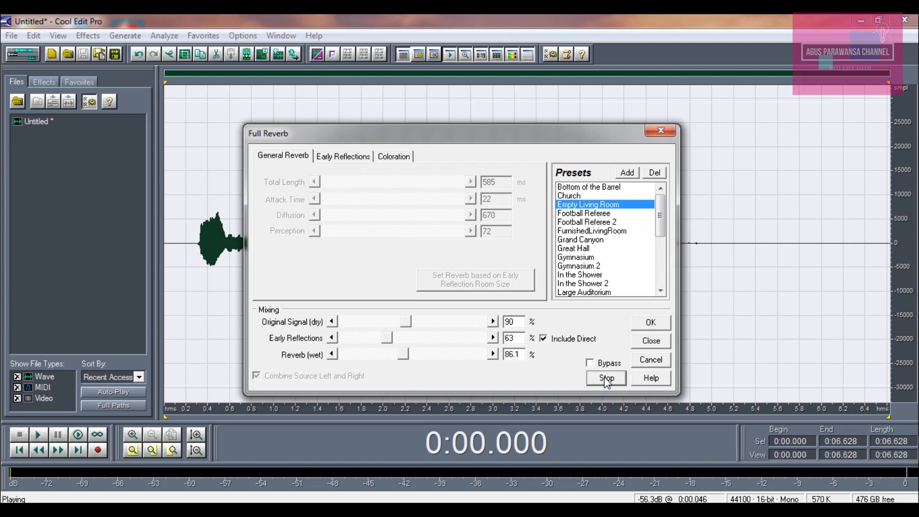
left_click(606, 377)
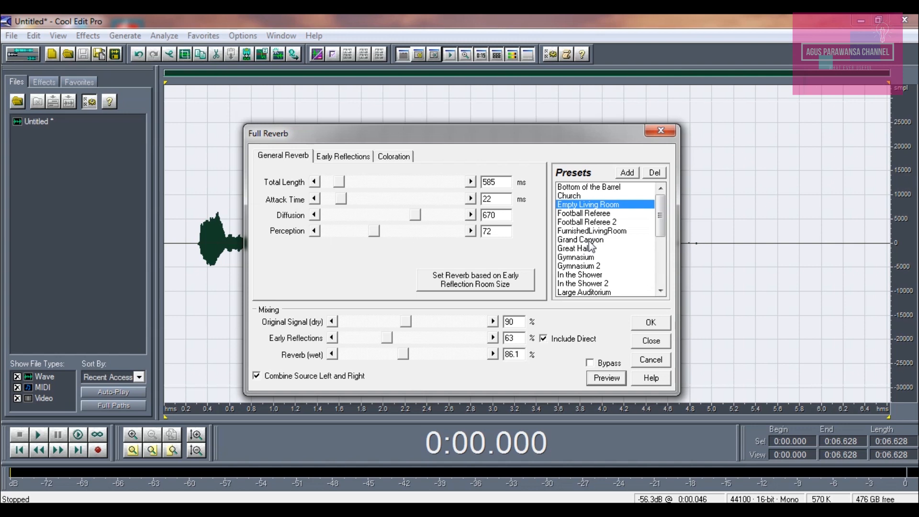
left_click(591, 240)
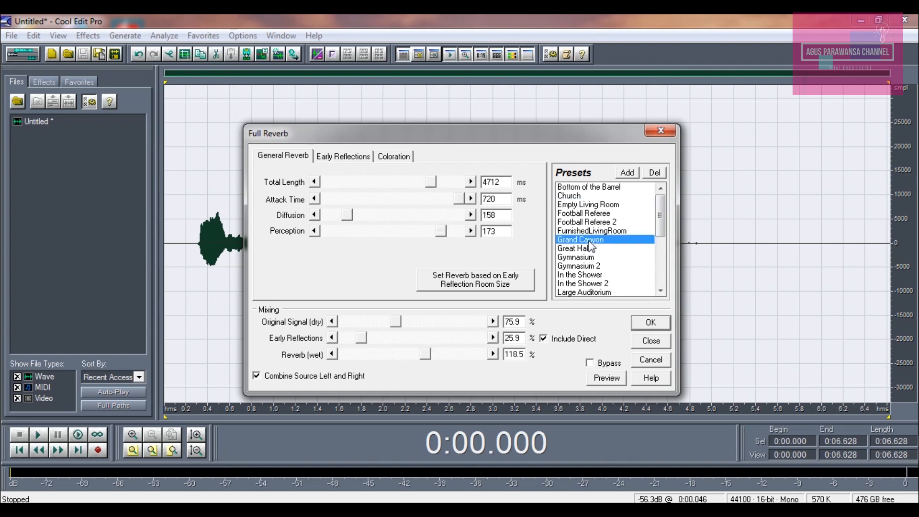
left_click(607, 378)
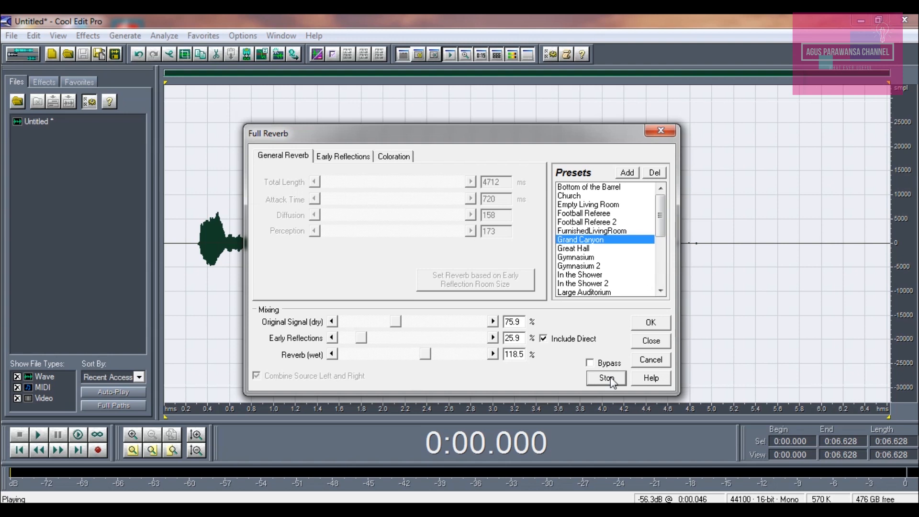
left_click(611, 378)
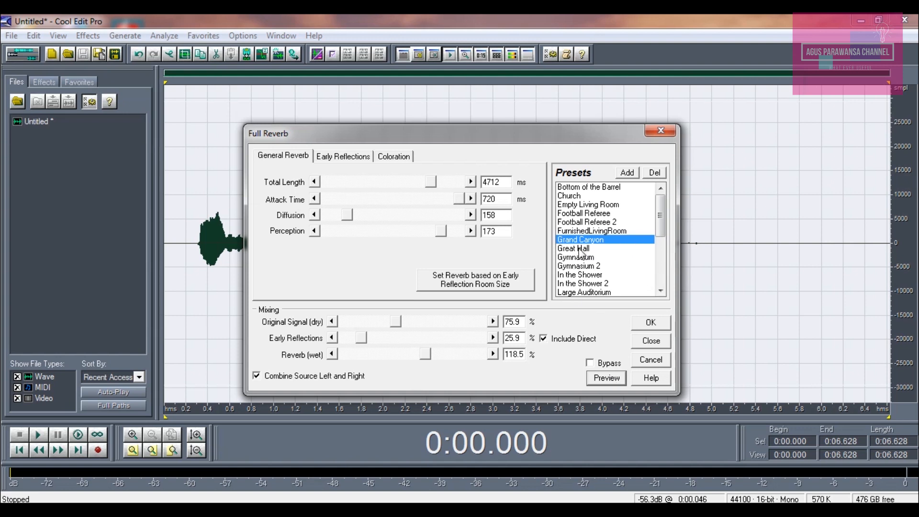
Compare the settings of the Great Hall, Gymnasium and Medium Concert Hall (crisp, open and warm) reverb presets
left_click(598, 249)
left_click(593, 257)
left_click_drag(660, 215, 664, 261)
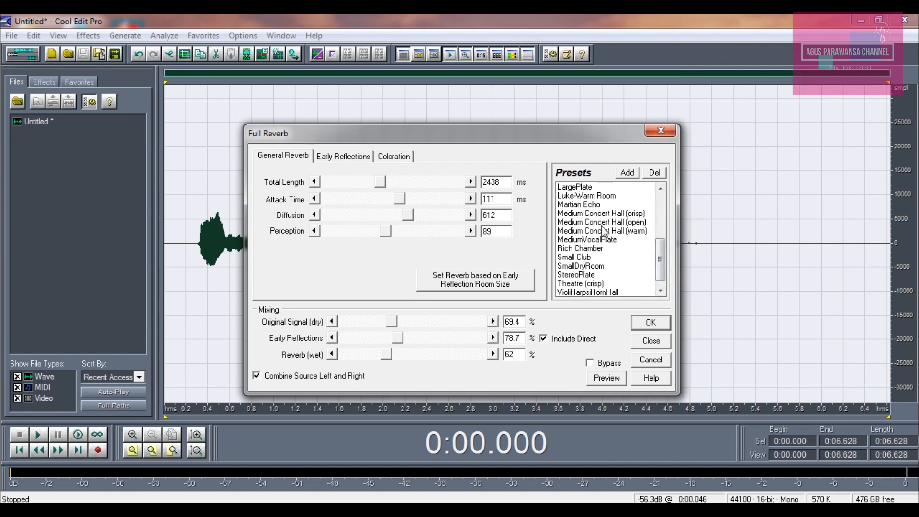
left_click(576, 215)
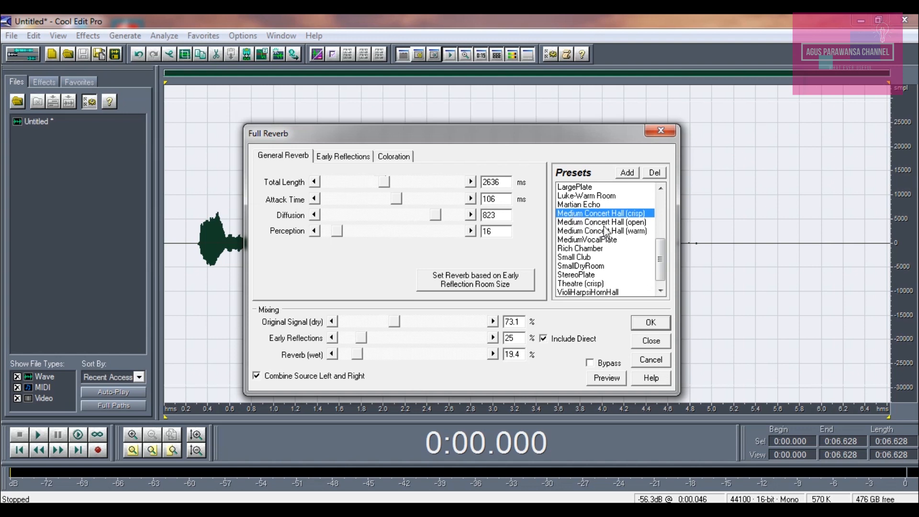
left_click(642, 223)
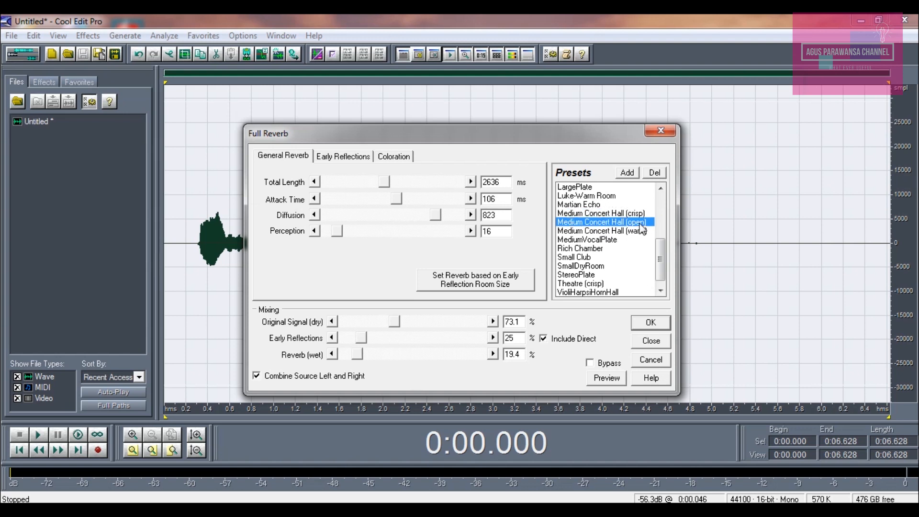
left_click(632, 232)
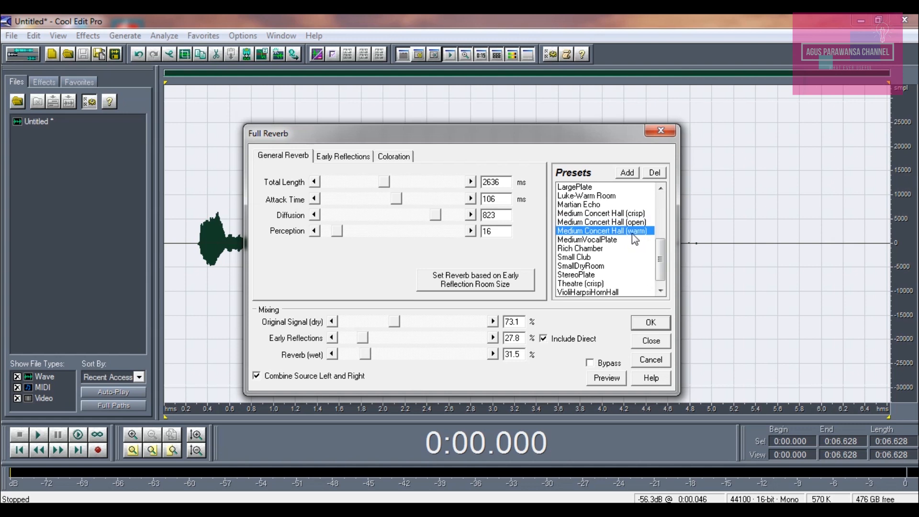
Preview the Medium Concert Hall (crisp) reverb preset and apply it to the whole recording
left_click(595, 213)
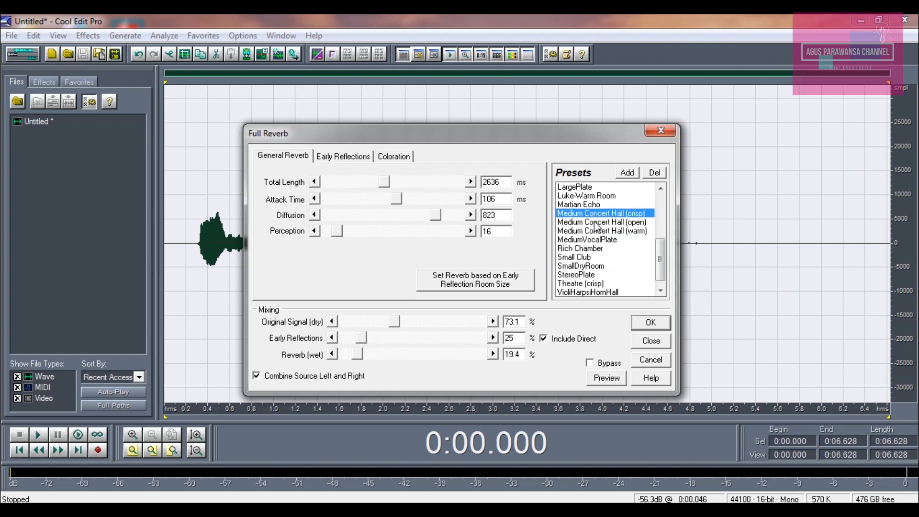
left_click(610, 380)
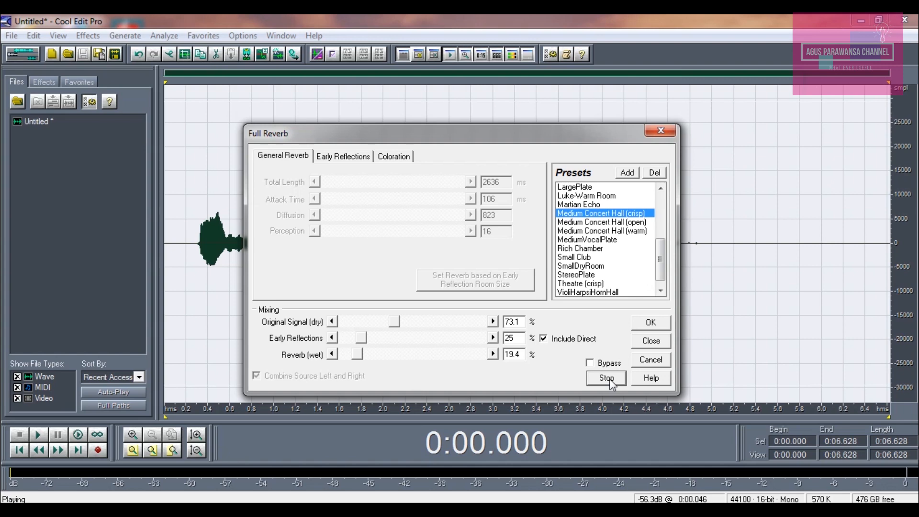
left_click(611, 381)
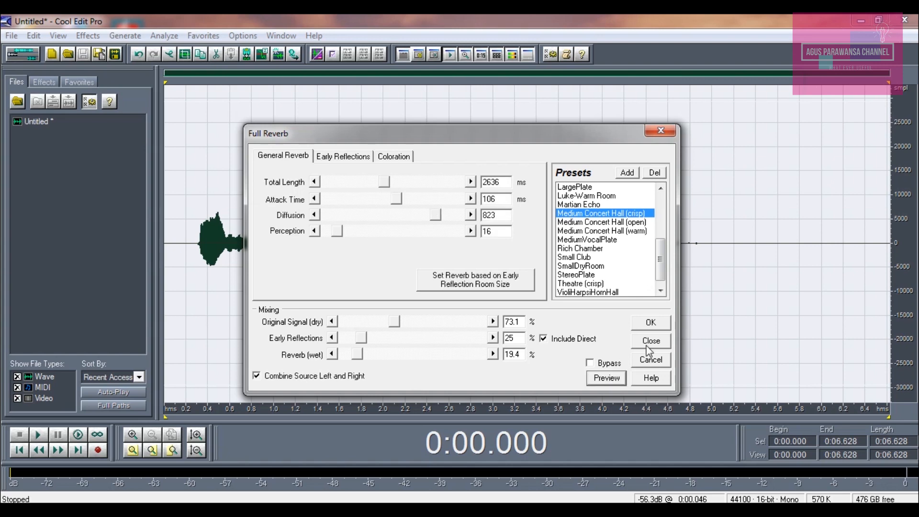
left_click(651, 323)
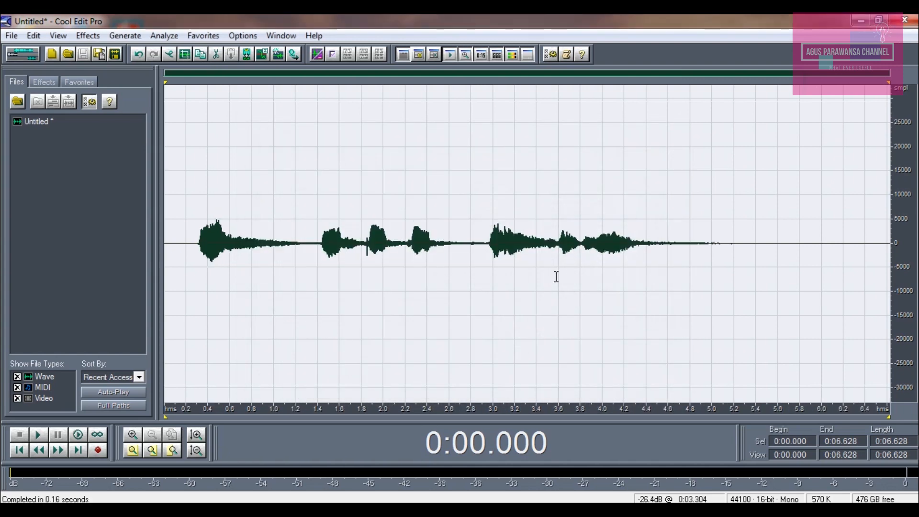
Play back the reverberated recording from the start of the voice at about 0.3 seconds
left_click(199, 179)
key("space")
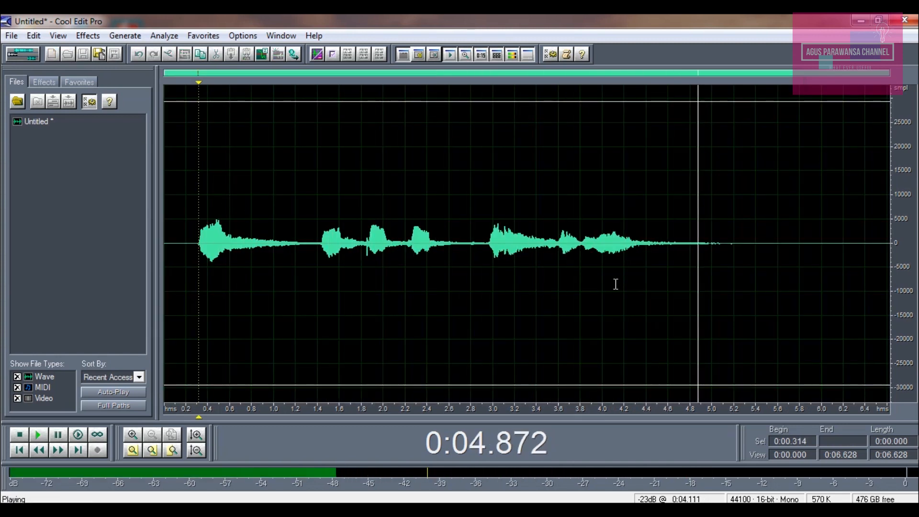
key("space")
Normalize the whole reverberated recording to 90%
left_click(87, 35)
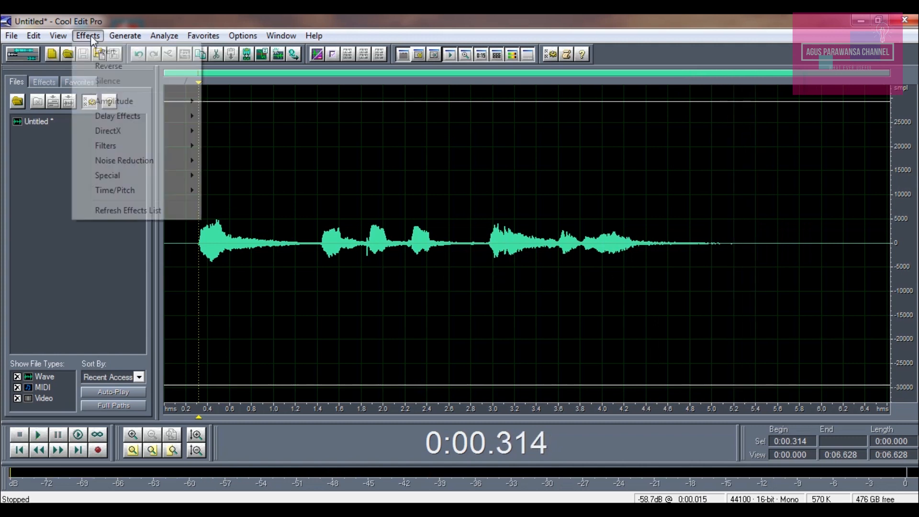
mouse_move(144, 101)
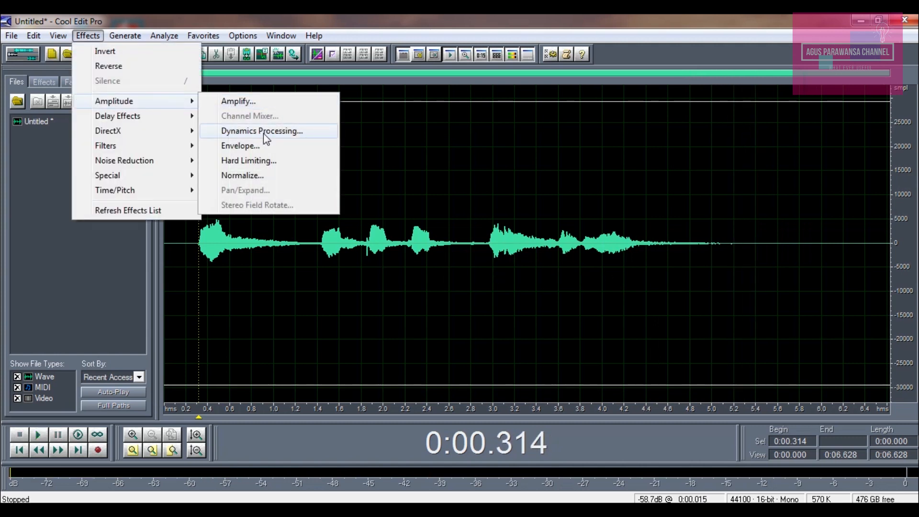
left_click(269, 175)
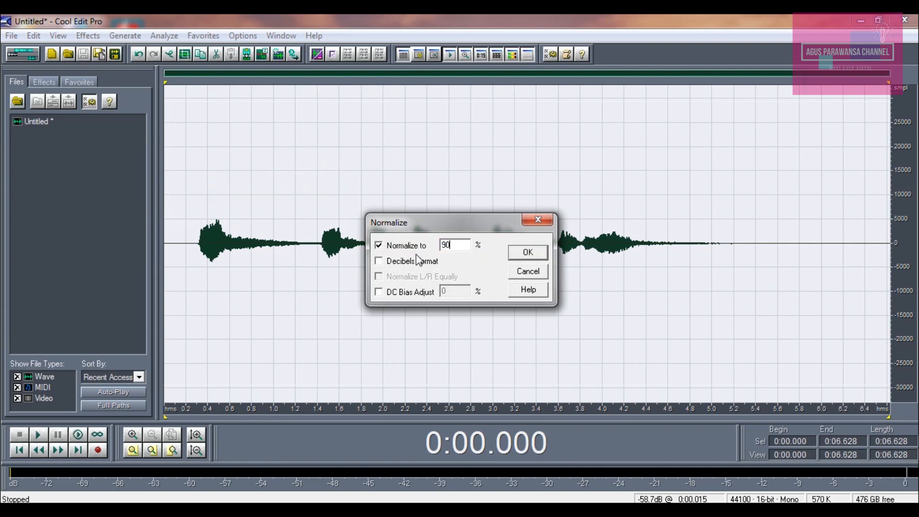
left_click(527, 252)
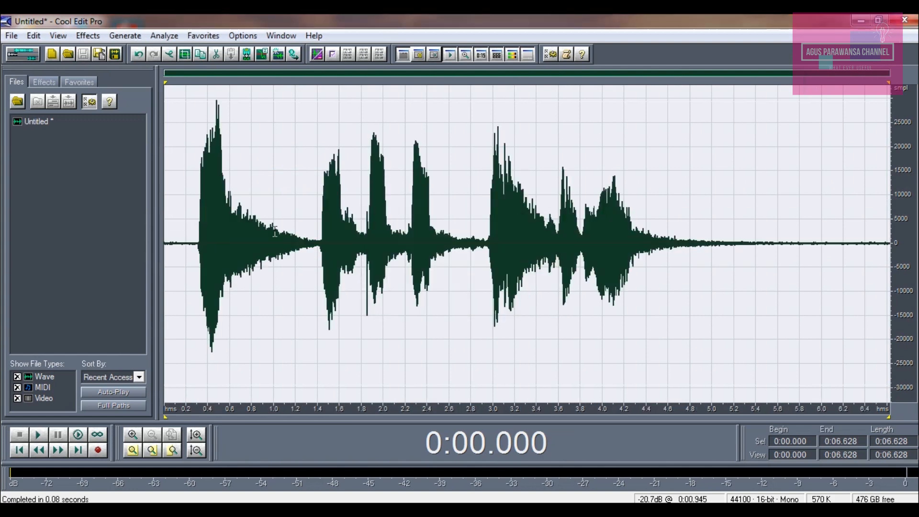
Play back the normalized recording from about 0.26 seconds and set the system volume to 37 while it plays
left_click(193, 133)
key("space")
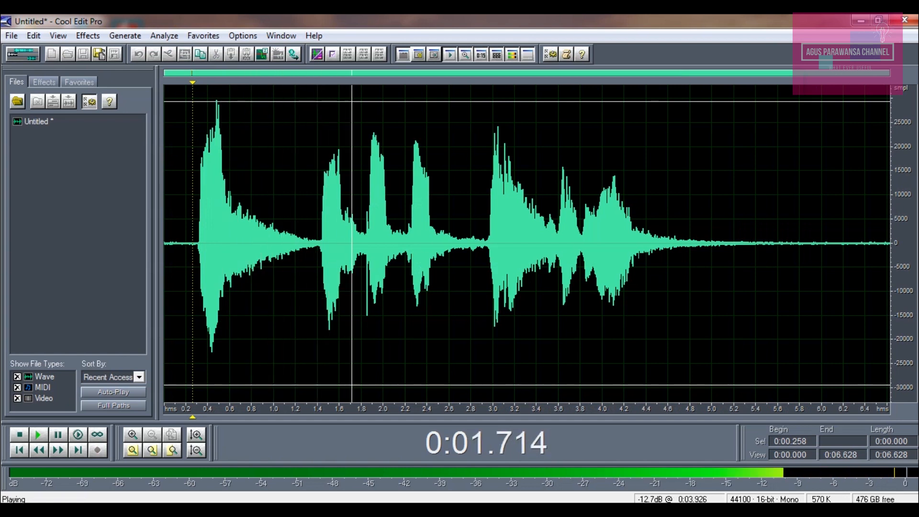
left_click(854, 508)
left_click(849, 396)
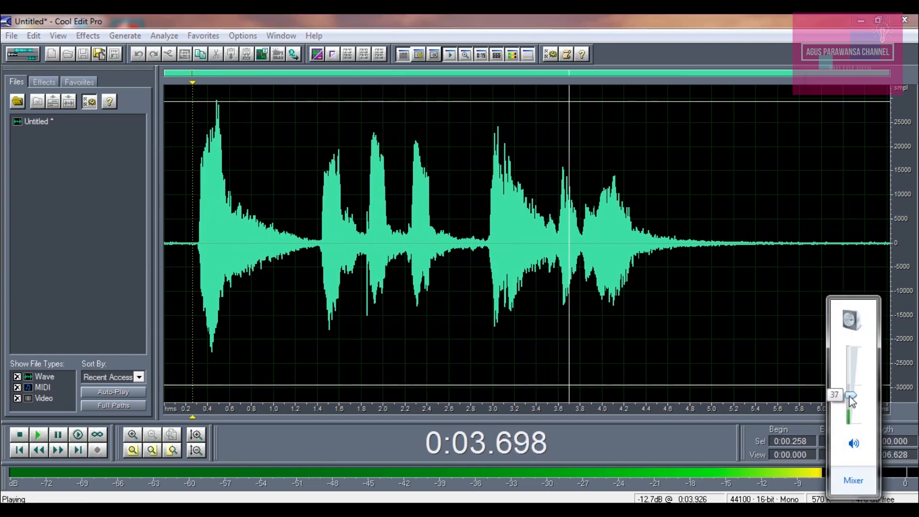
left_click(569, 294)
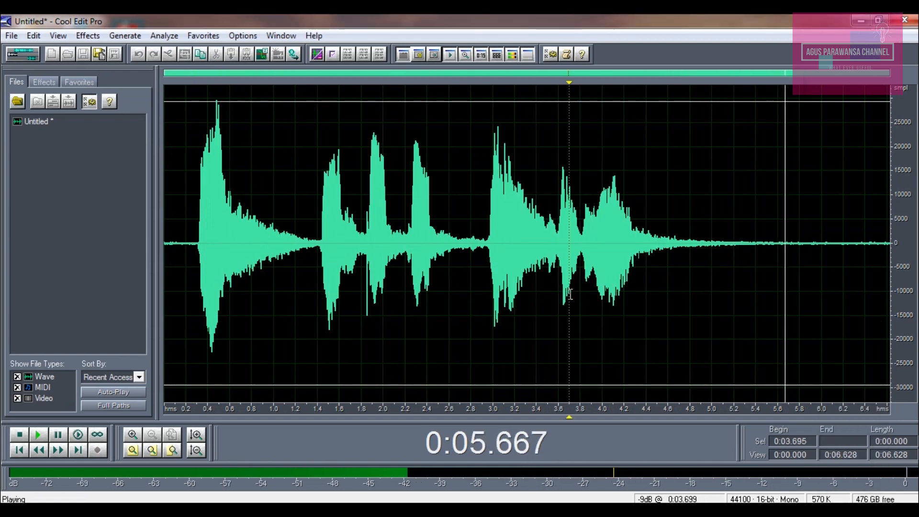
key("space")
Capture a noise profile from the silence between about 0.10 and 0.23 seconds and apply Noise Reduction to that selection
left_click(189, 253)
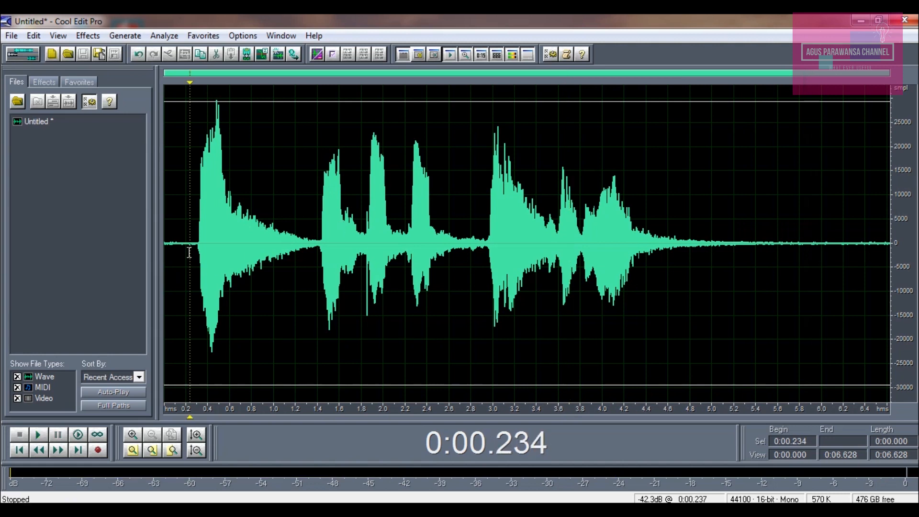
left_click_drag(190, 252, 175, 252)
left_click(88, 35)
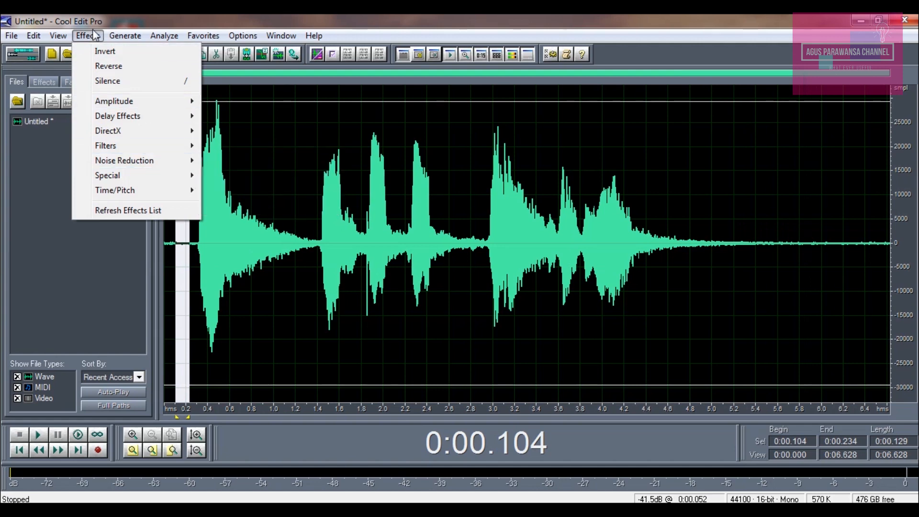
mouse_move(124, 162)
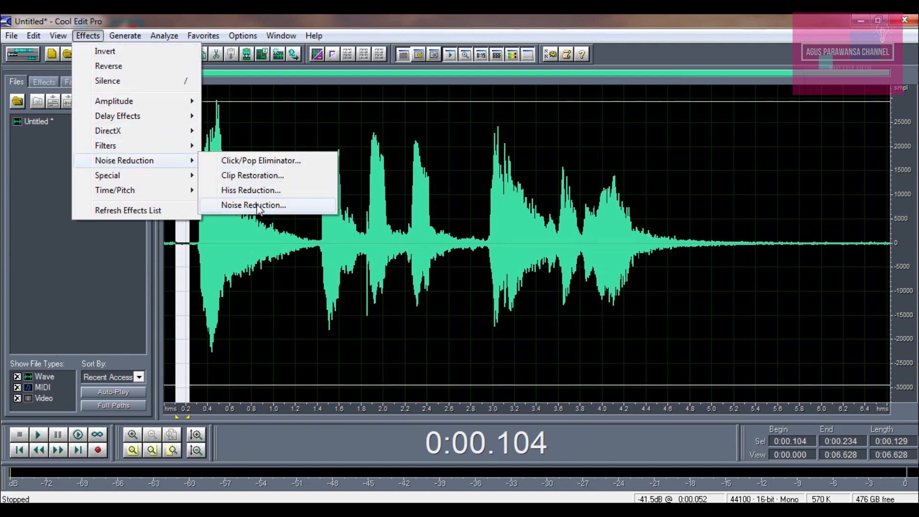
left_click(259, 206)
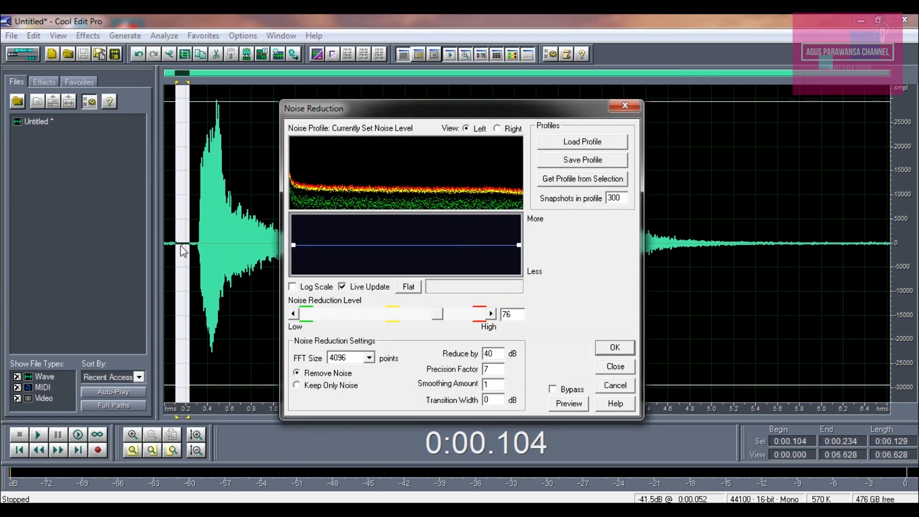
left_click(571, 181)
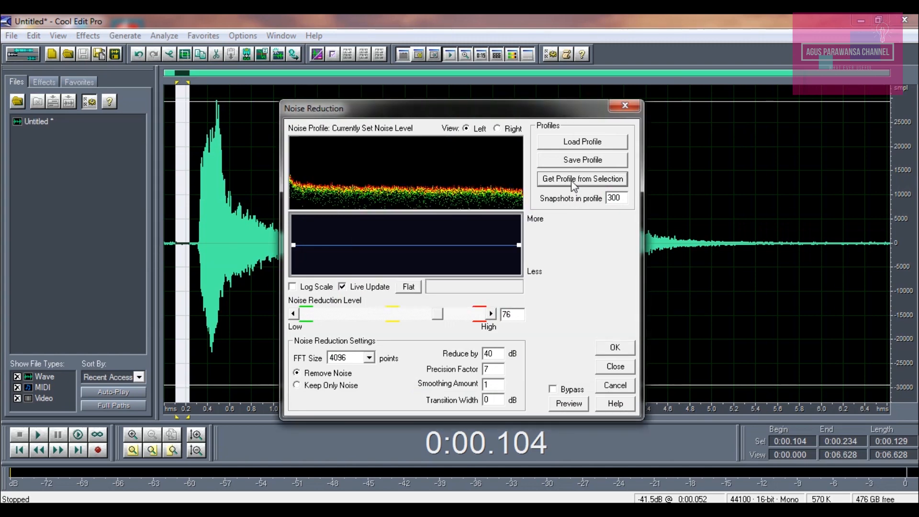
left_click(614, 349)
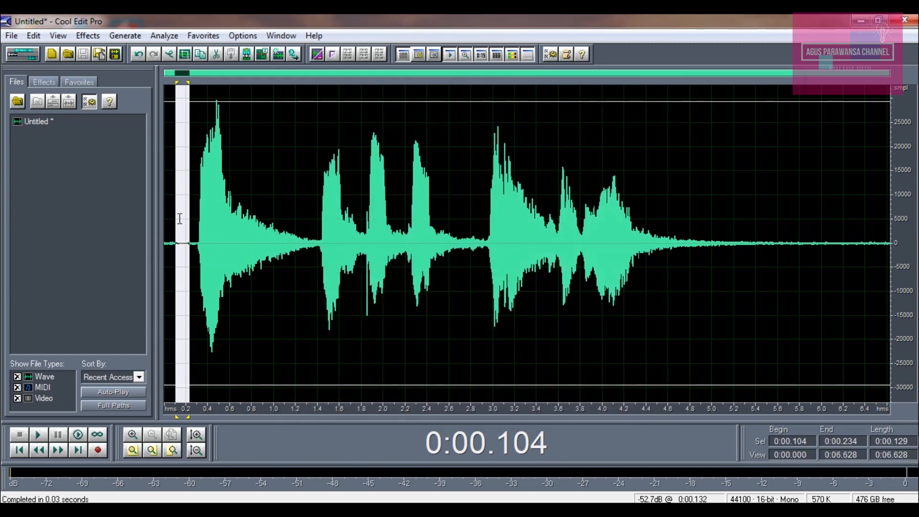
Apply Noise Reduction to the whole recording using the captured profile, with level 76 and 40 dB reduction
left_click(178, 220)
left_click(86, 35)
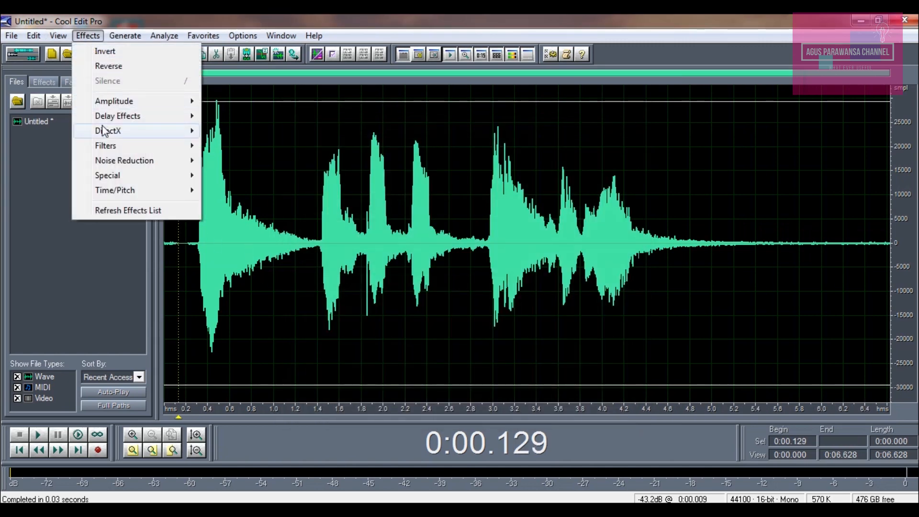
mouse_move(128, 160)
left_click(254, 205)
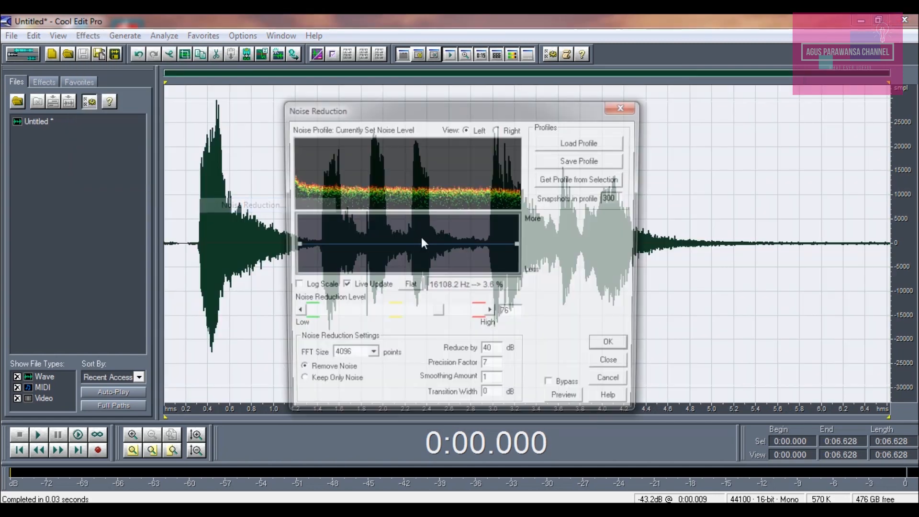
left_click(614, 347)
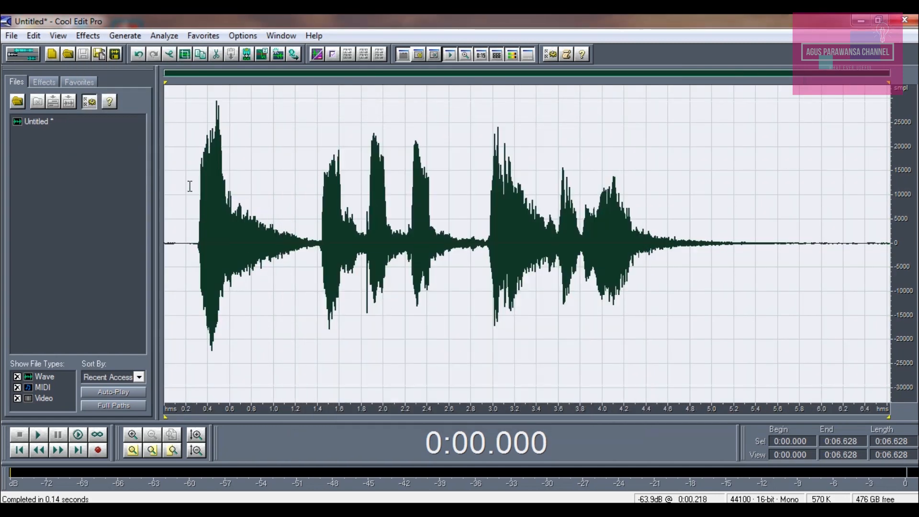
Play the silent lead-in, about the first 0.28 seconds, to check it for remaining noise
left_click(166, 164)
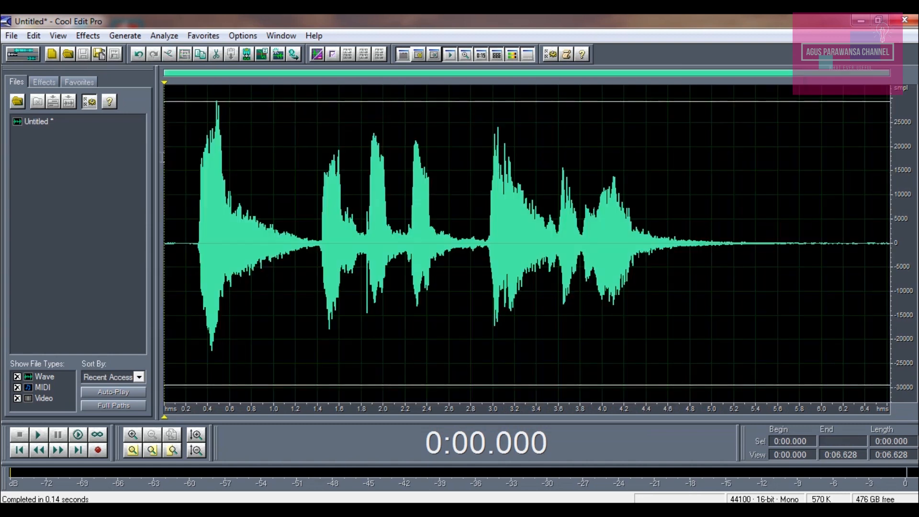
key("space")
key("space")
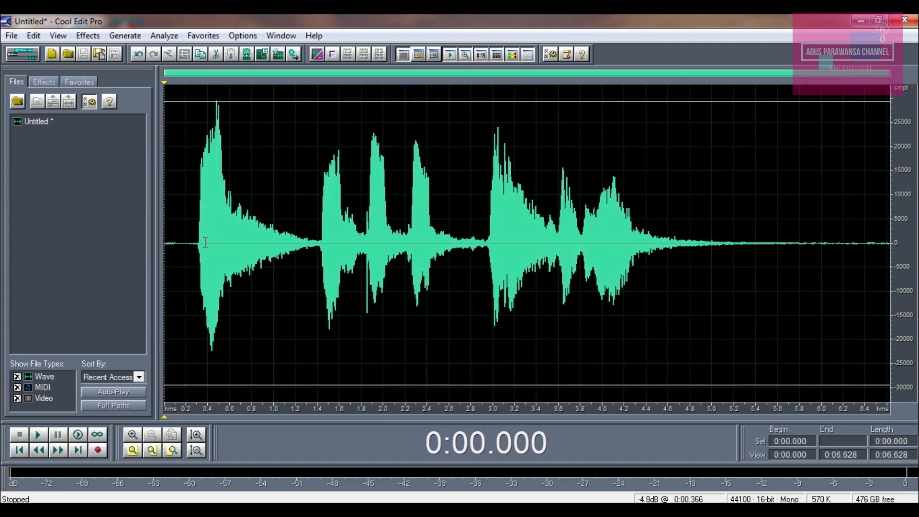
key("space")
key("space")
left_click_drag(194, 246, 164, 246)
key("space")
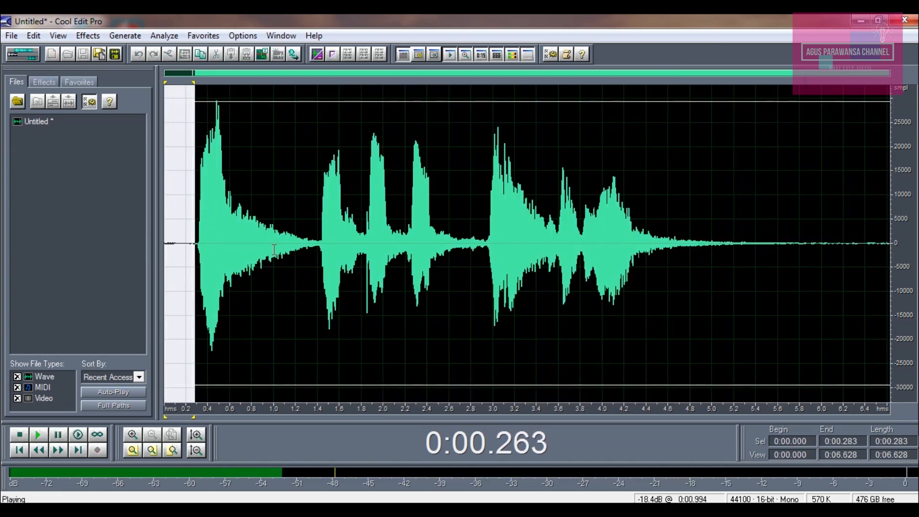
Play back the whole noise-reduced recording from the very beginning
left_click(165, 213)
key("space")
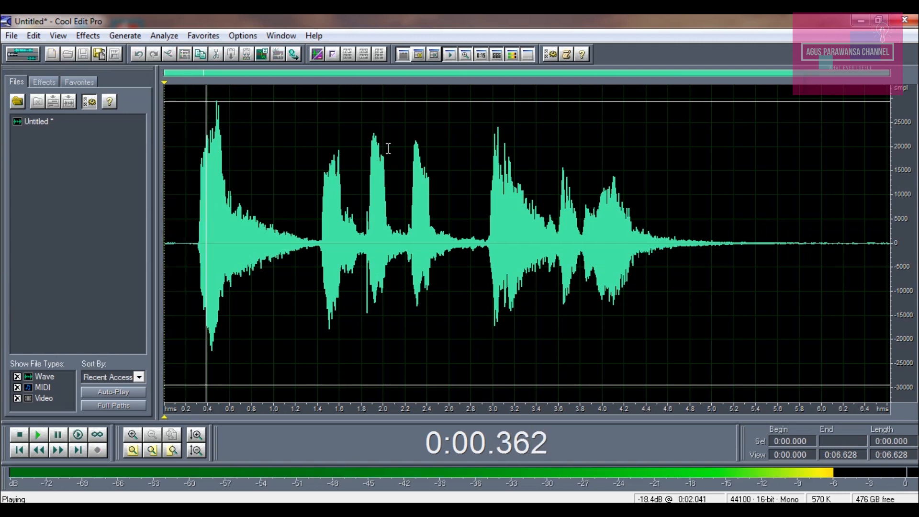
left_click(472, 276)
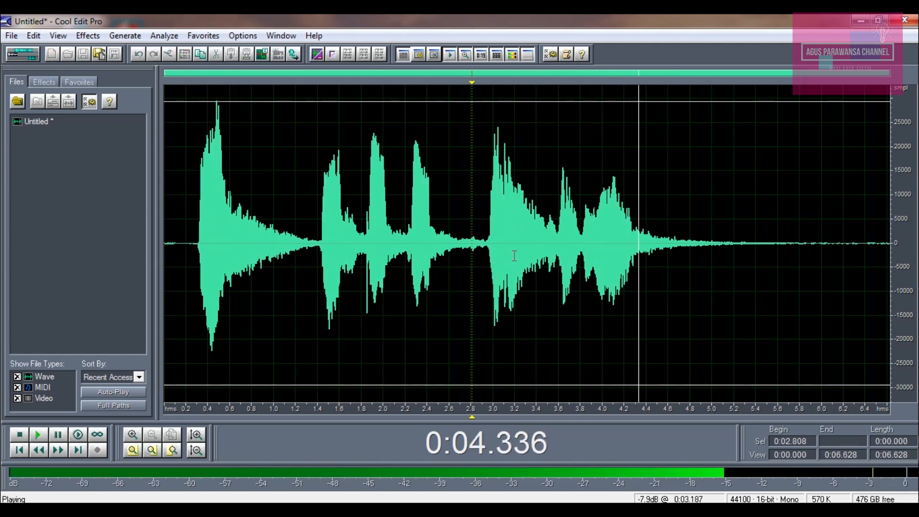
key("space")
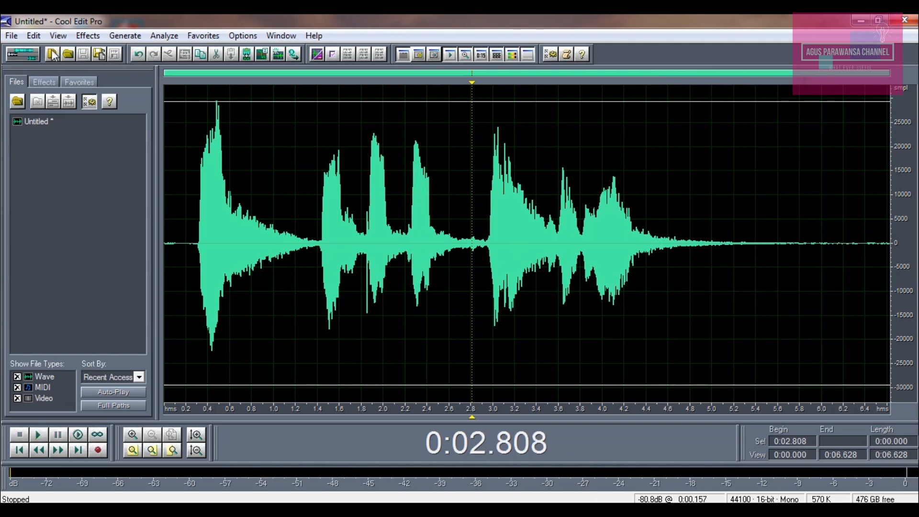
Review the Save As folder, file name and format options for the waveform, and close them without saving
left_click(183, 174)
left_click(12, 35)
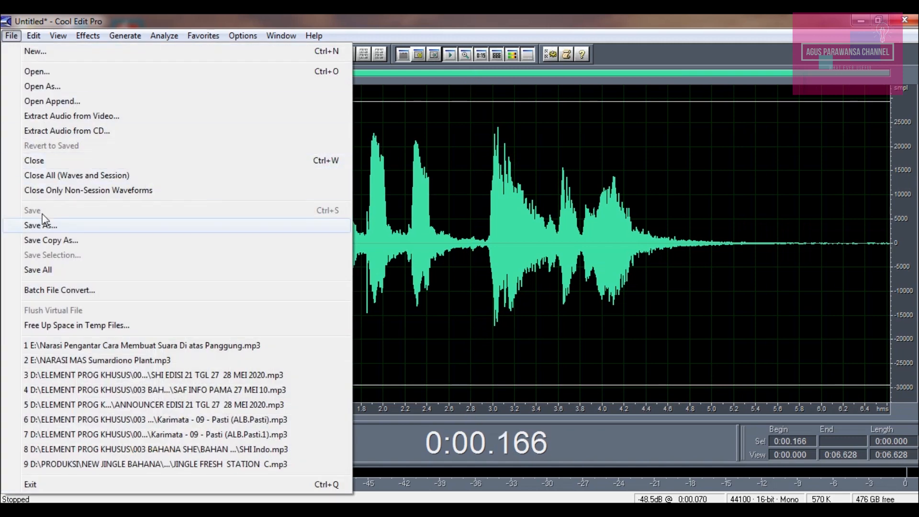
left_click(42, 225)
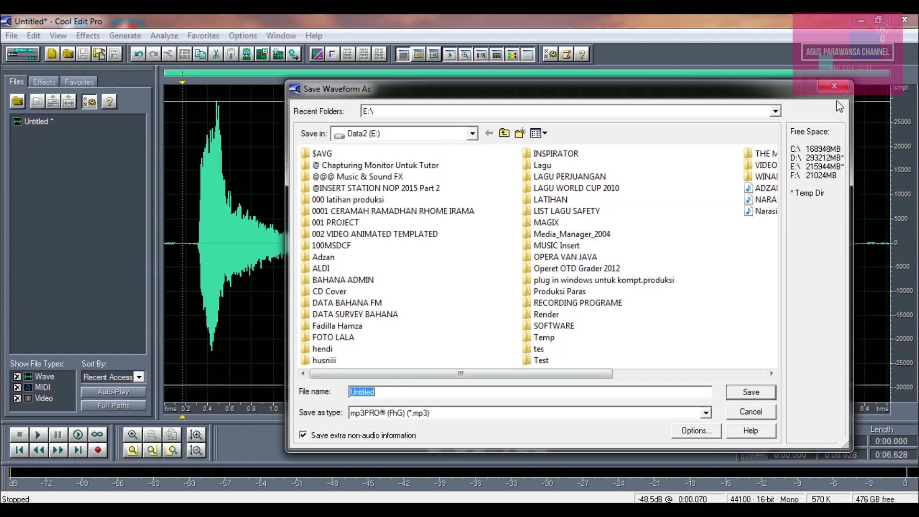
left_click(758, 411)
Play back the finished stage-voice recording from the start of the voice at about 0.31 seconds
left_click(338, 161)
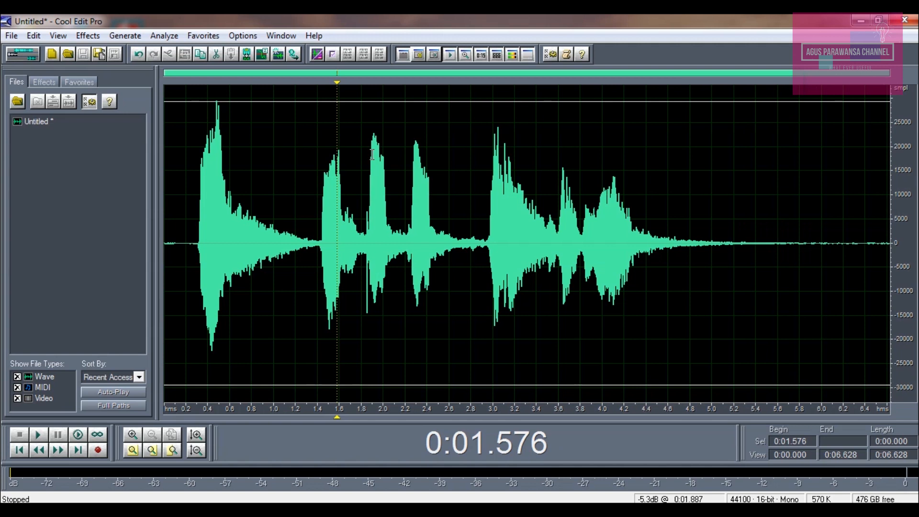
left_click(198, 91)
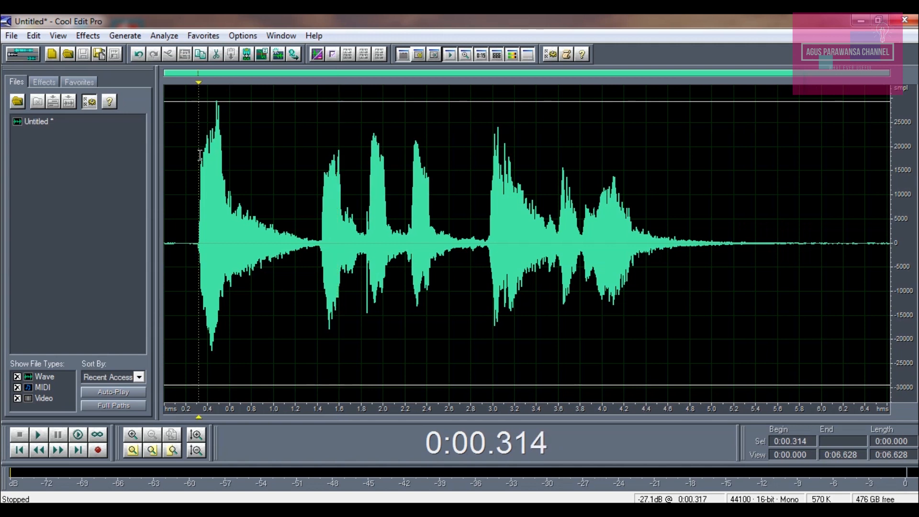
key("space")
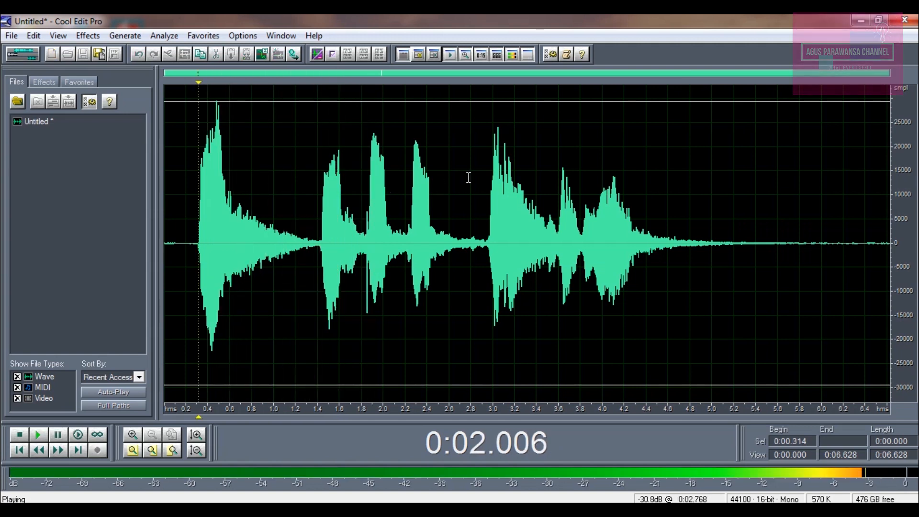